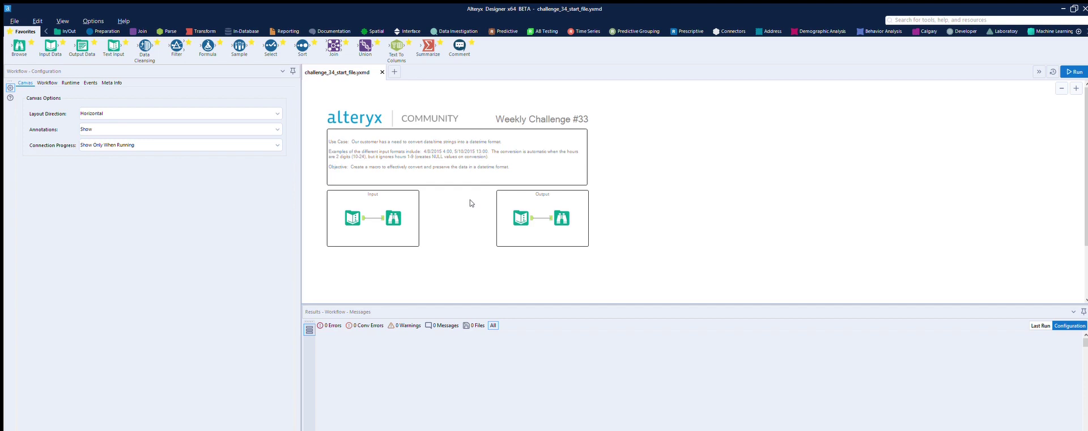
- Examine the sample data in the Input and Output text inputs, and run the starting workflow
click(361, 207)
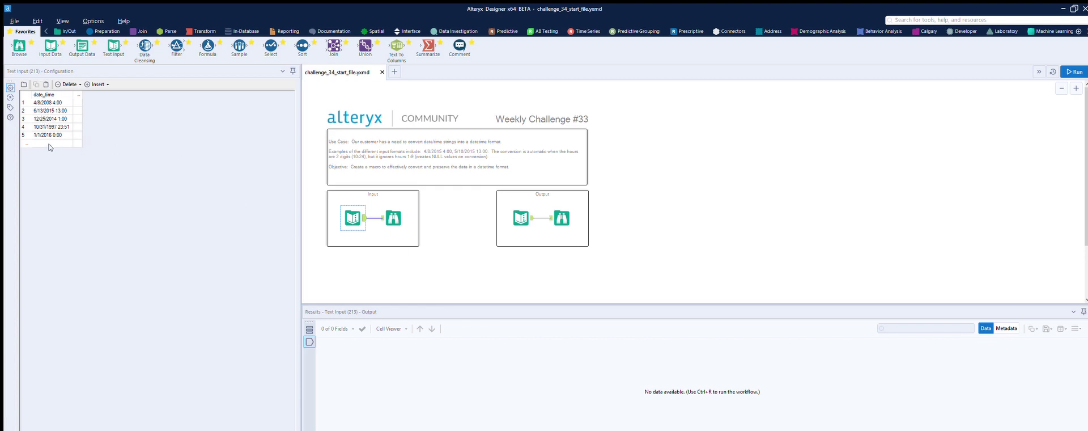
click(530, 208)
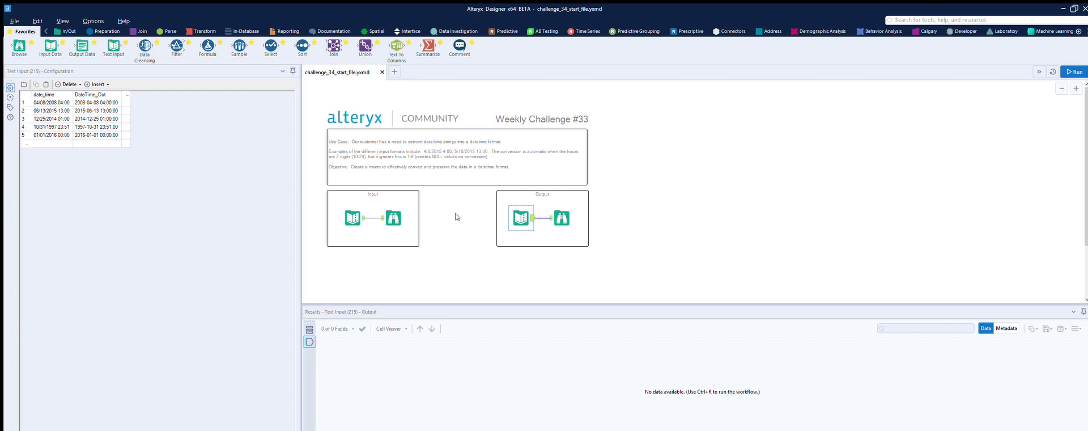
click(437, 239)
key(ctrl+r)
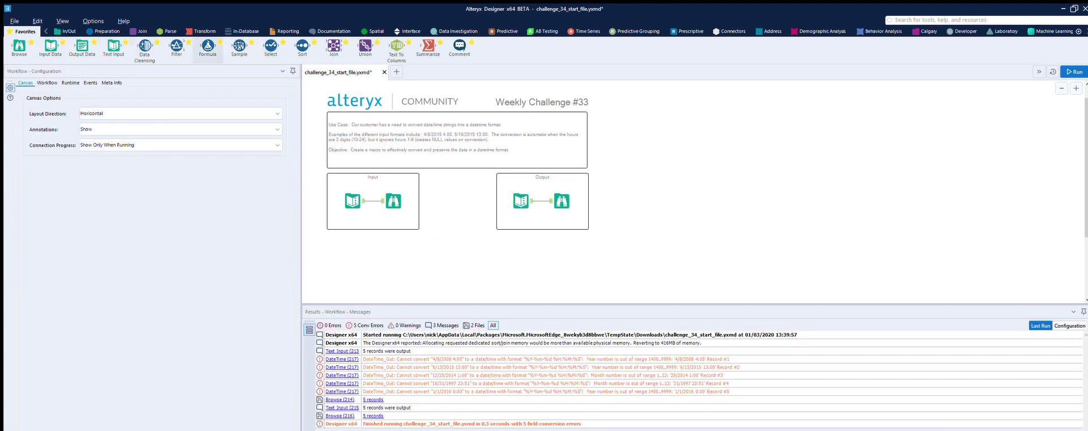
- Connect a DateTime tool to the Input data, converting the date_time string from the MM/dd/yyyy hh:mm:ss format
click(168, 32)
drag(22, 37, 409, 250)
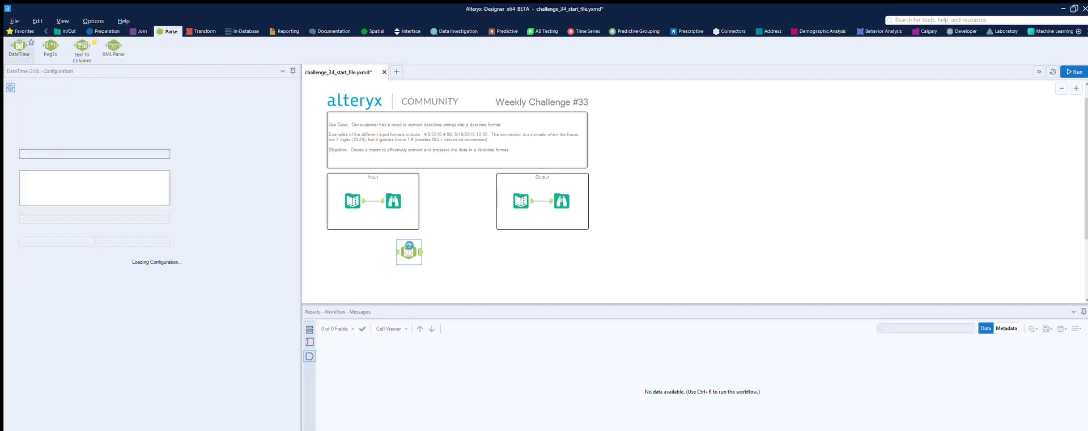
drag(370, 197, 398, 251)
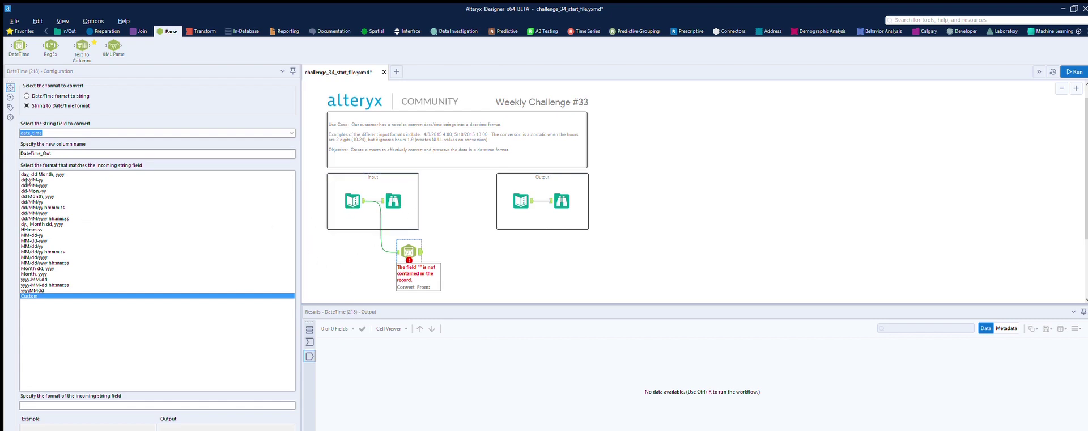
click(41, 263)
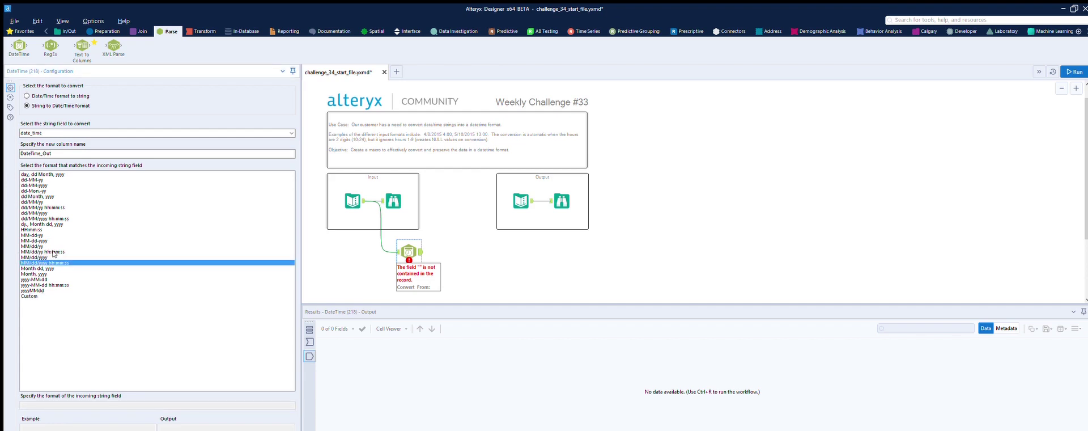
- Run the workflow and compare the DateTime tool's results with the expected output data
click(462, 253)
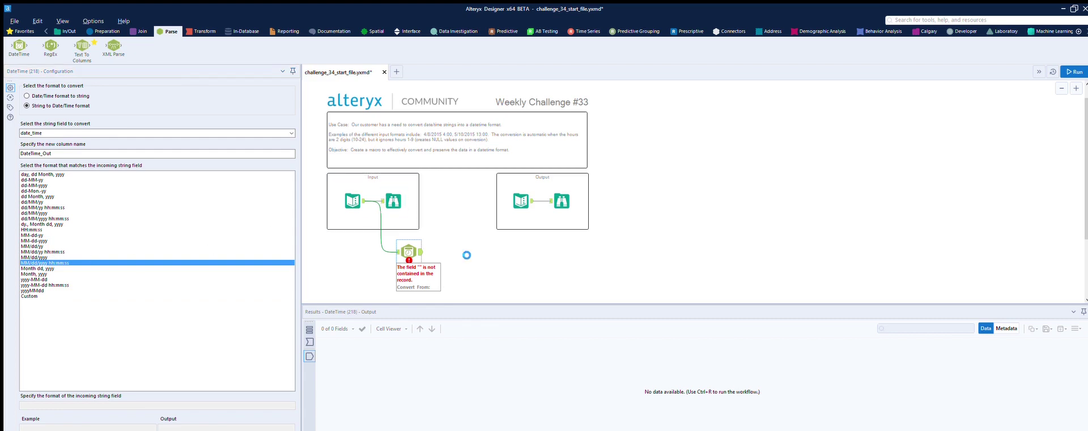
key(ctrl+r)
click(1074, 72)
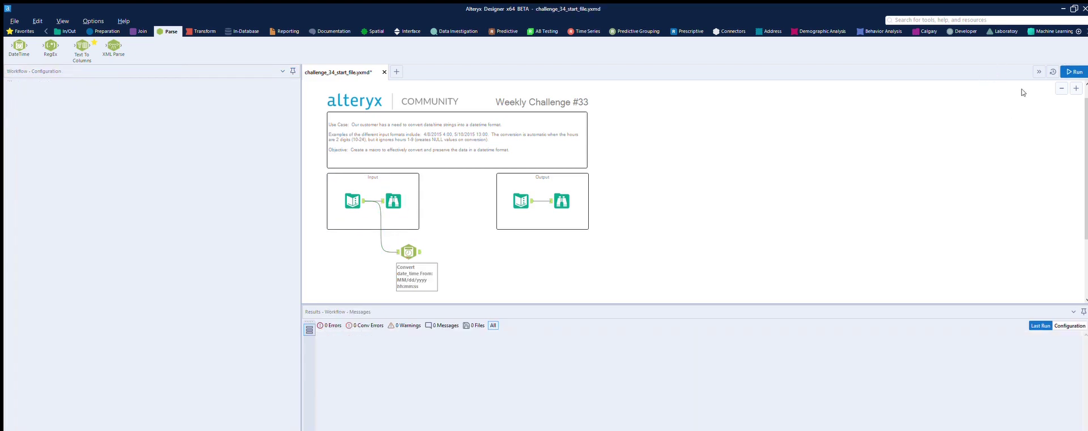
click(420, 245)
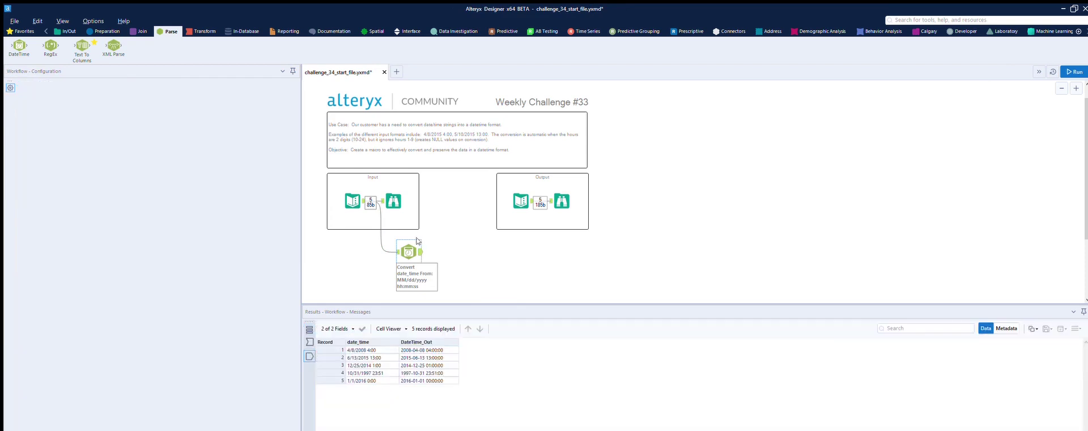
click(563, 194)
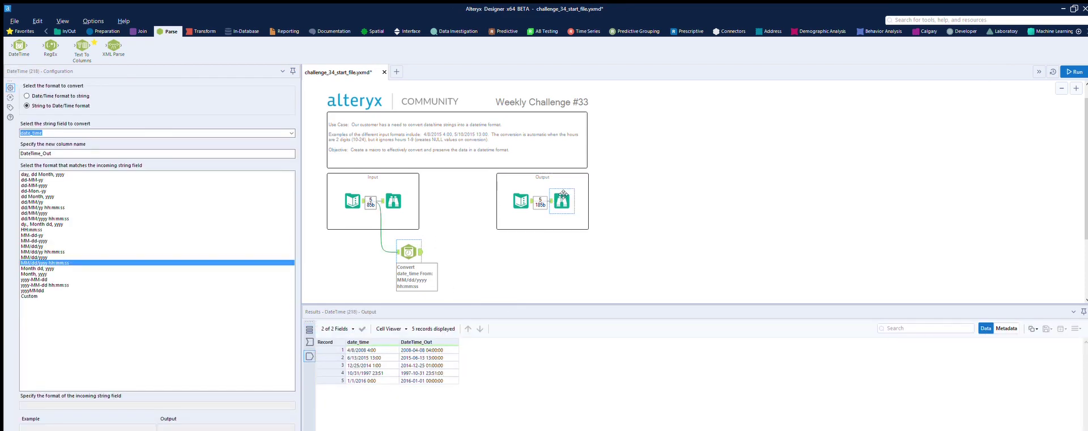
click(420, 244)
click(566, 196)
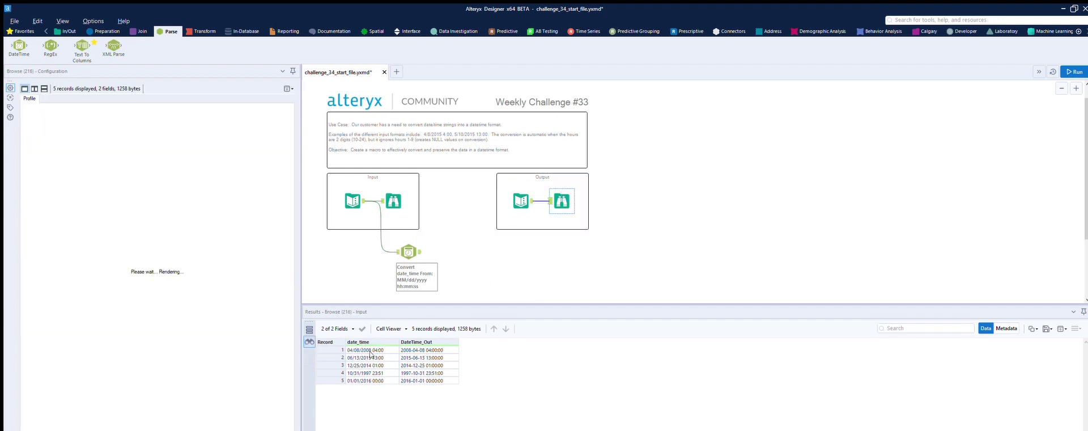
click(408, 256)
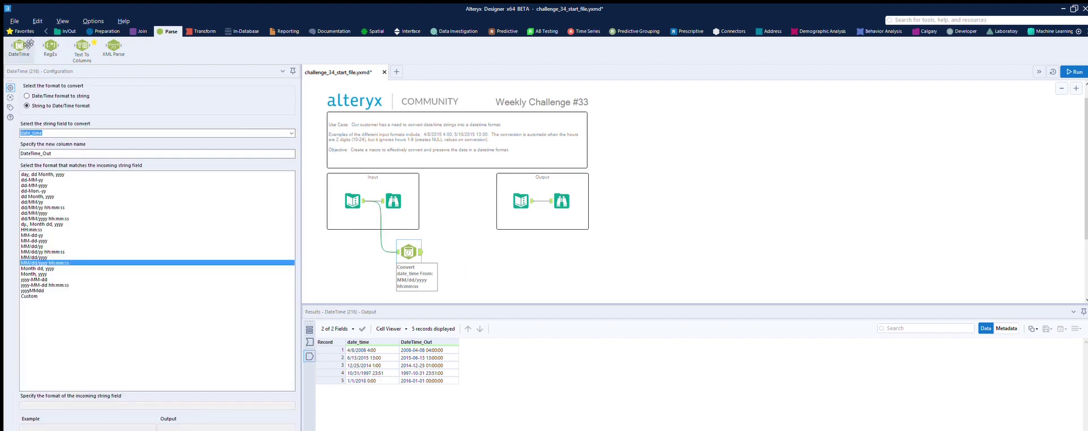
- Add a second DateTime tool converting DateTime_Out to a string in the custom format MM/dd/yyyy hh:mm, and run the workflow
drag(20, 46, 476, 249)
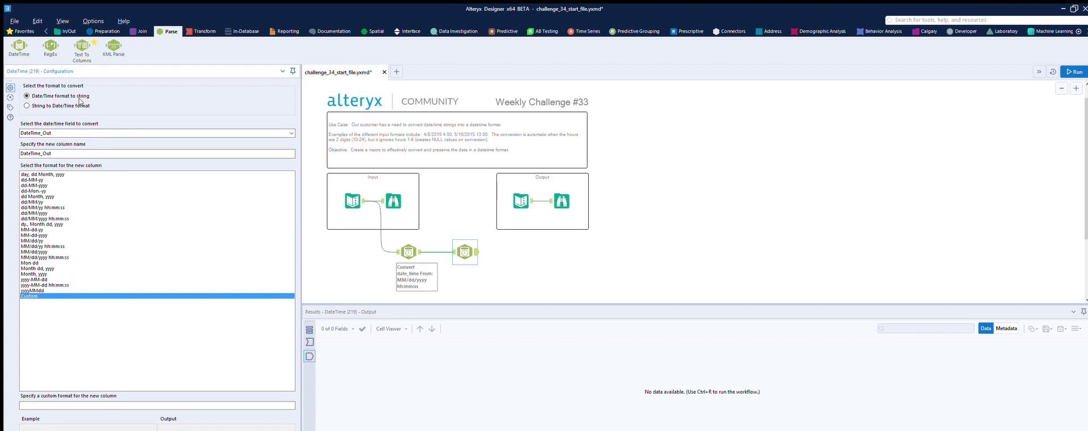
click(45, 285)
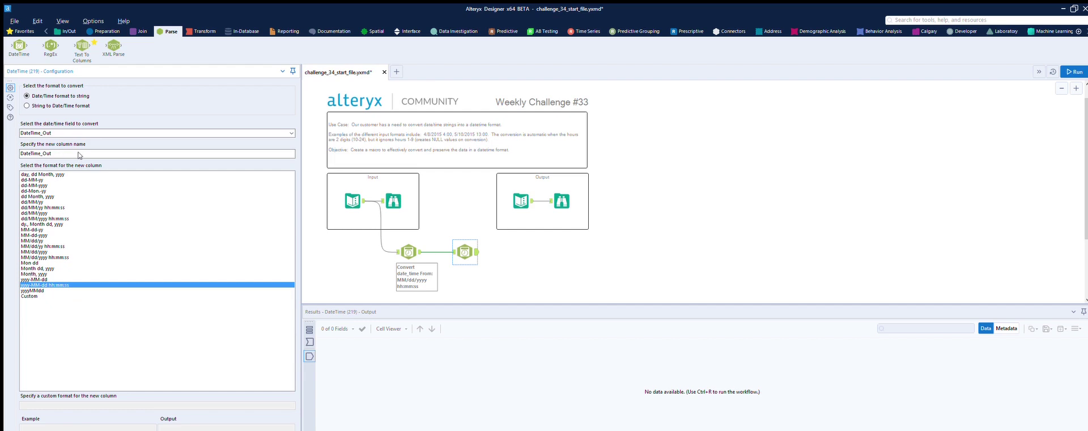
click(24, 257)
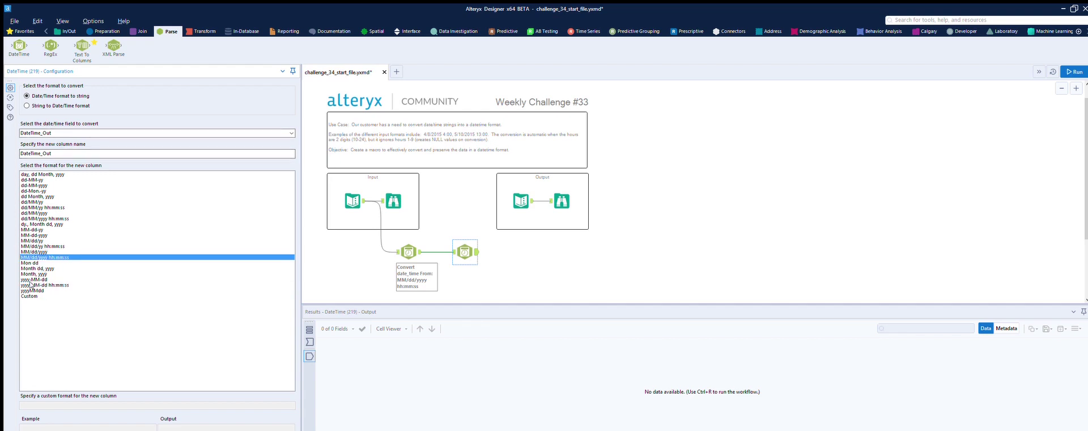
key(End)
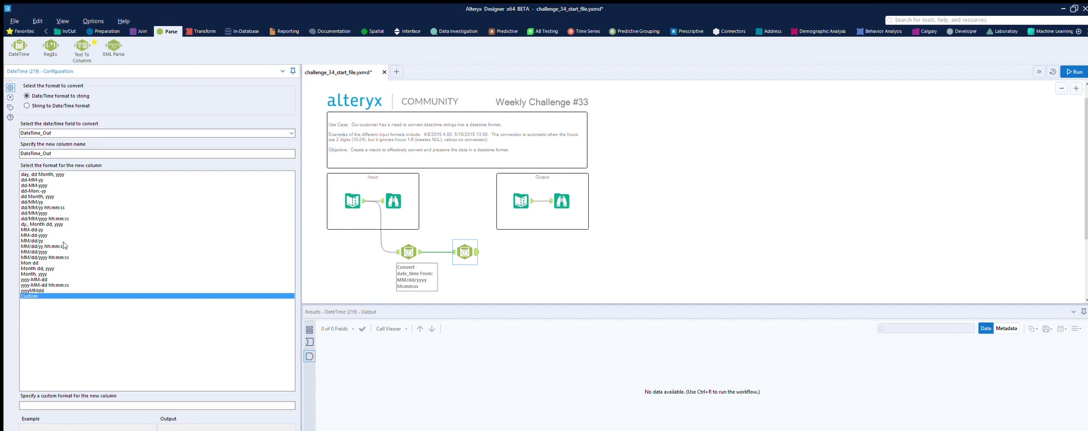
click(44, 397)
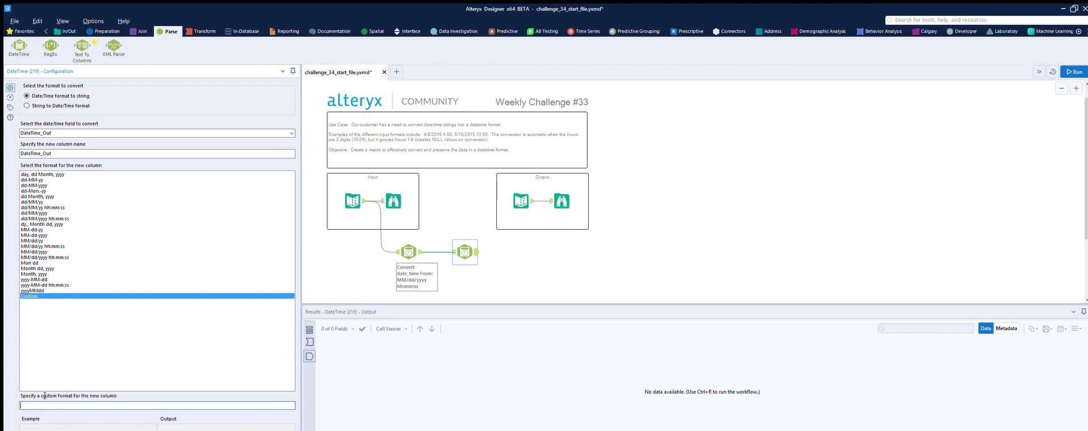
text(MM/dd/yyyy hh:mm)
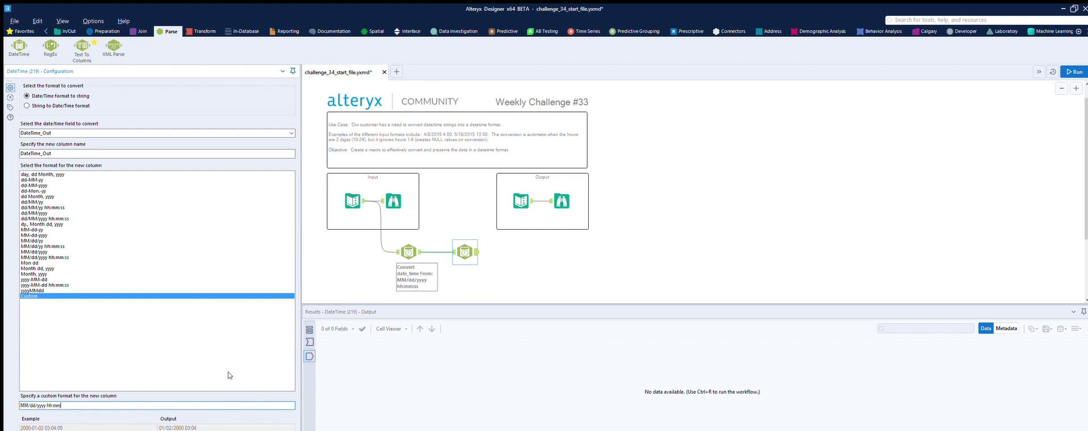
click(1074, 71)
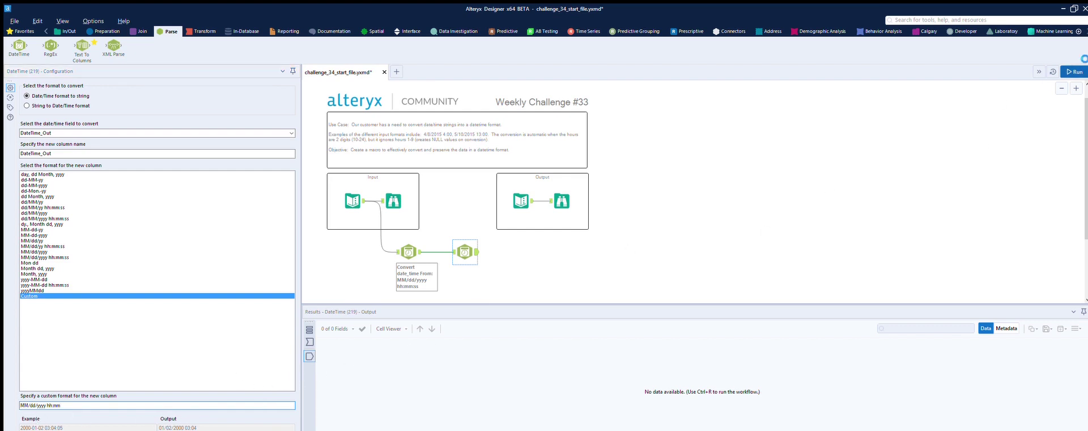
click(474, 247)
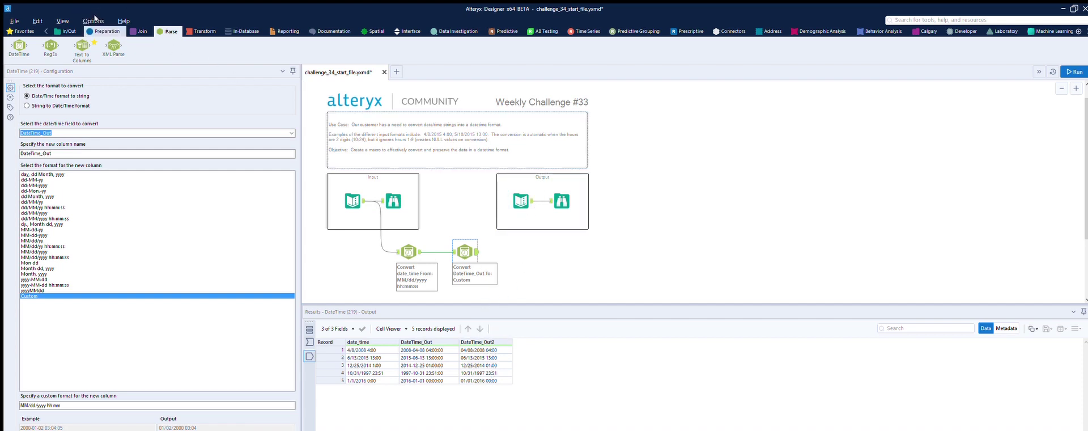
- Append a Select tool that drops the original date_time, renames DateTime_Out2 to date_time and places it above DateTime_Out
click(105, 31)
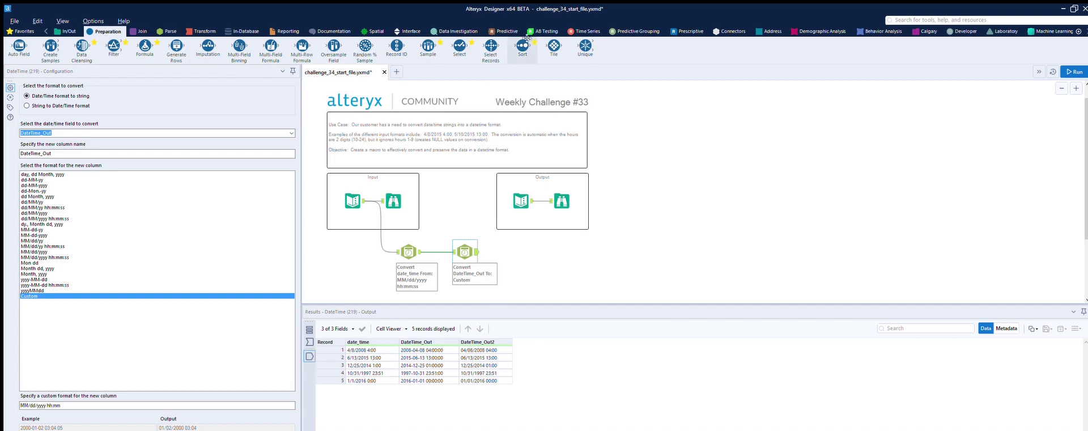
drag(460, 46, 516, 251)
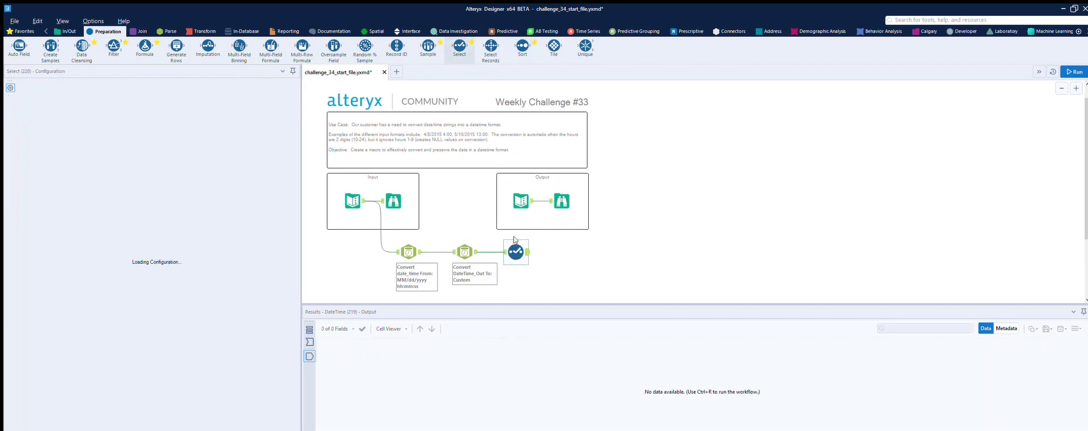
click(136, 125)
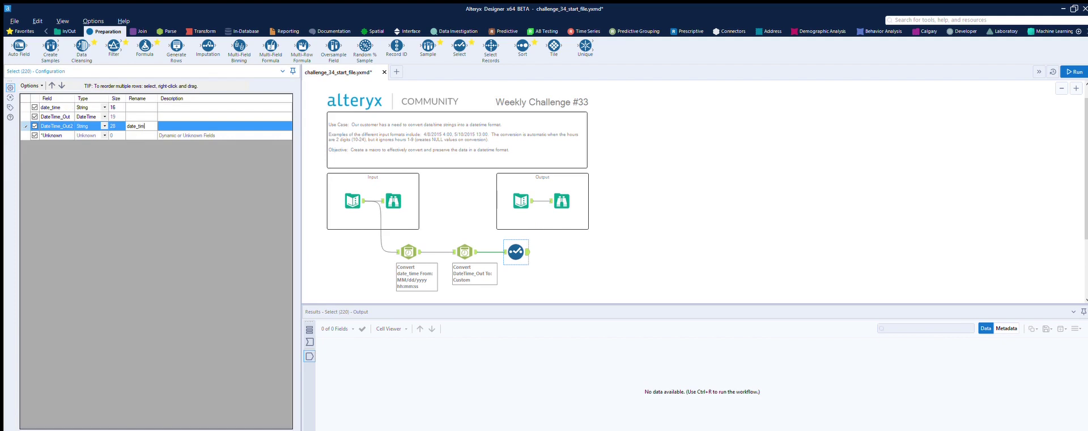
click(34, 107)
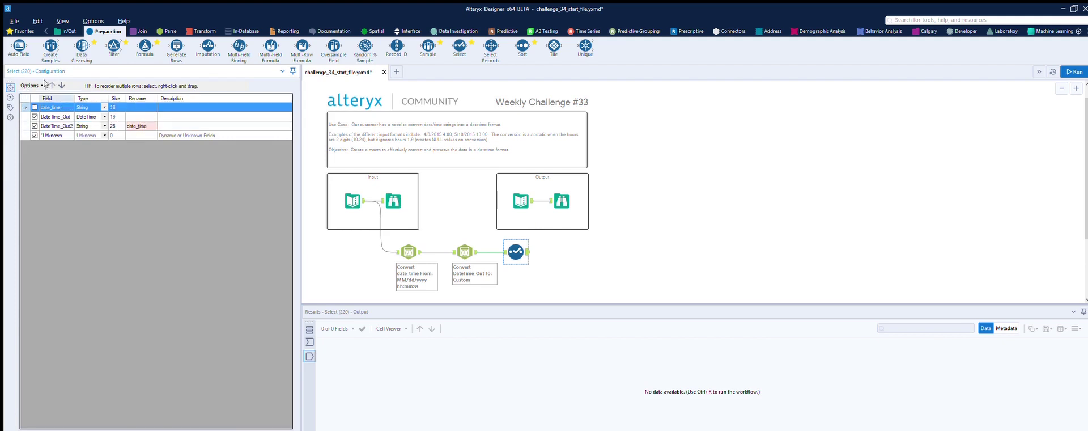
click(46, 125)
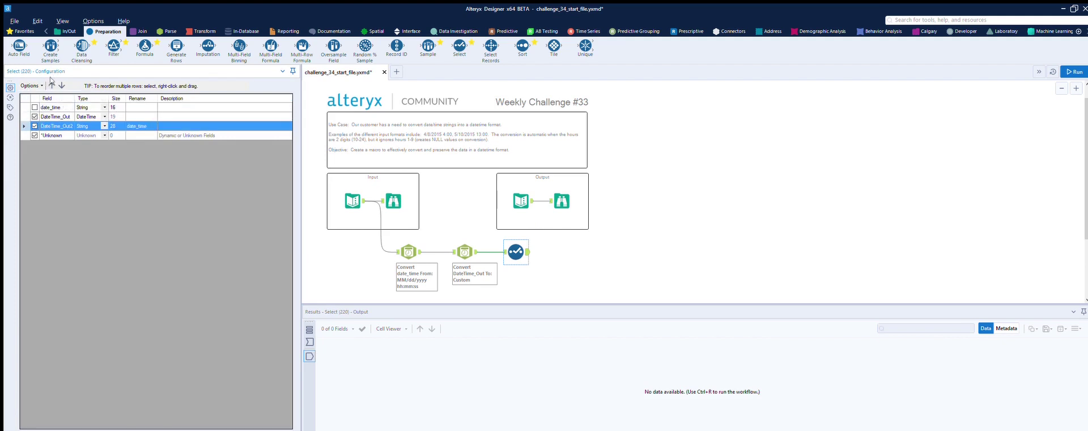
click(52, 85)
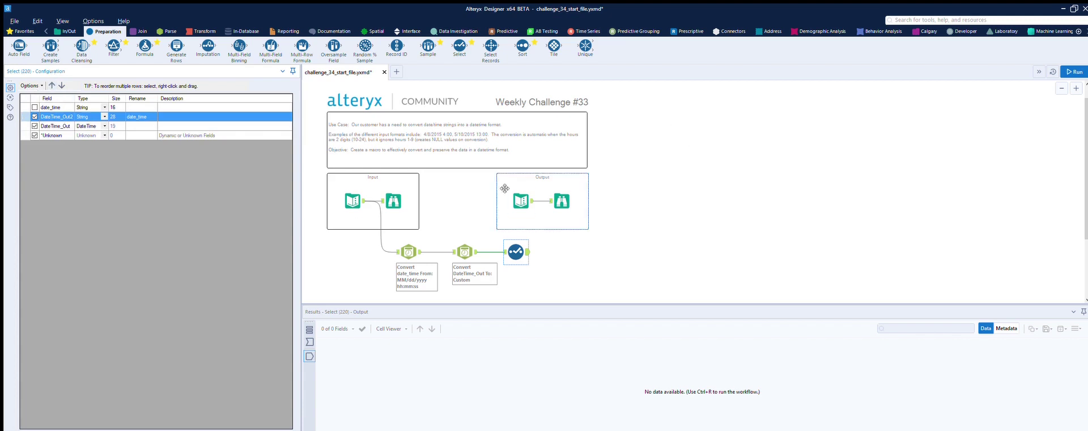
- Run the workflow and compare the Select tool's results with the expected output data
click(576, 242)
key(ctrl+r)
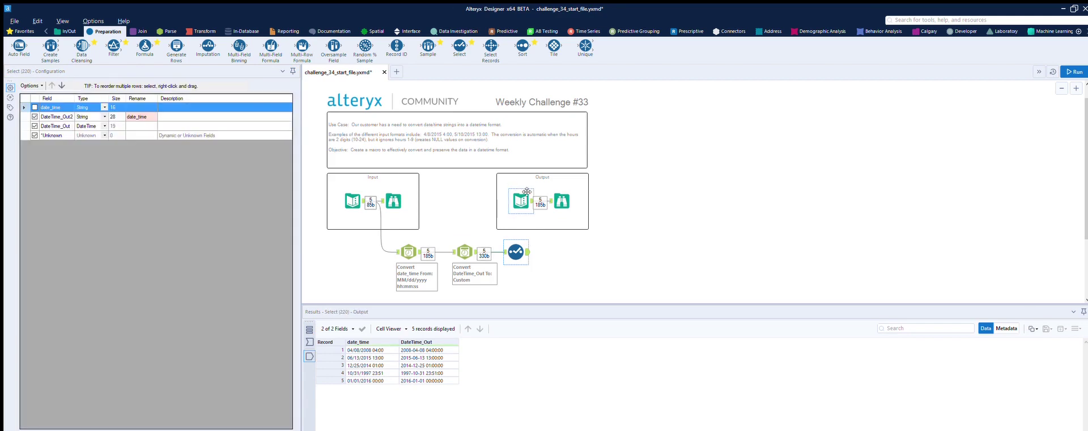
click(563, 191)
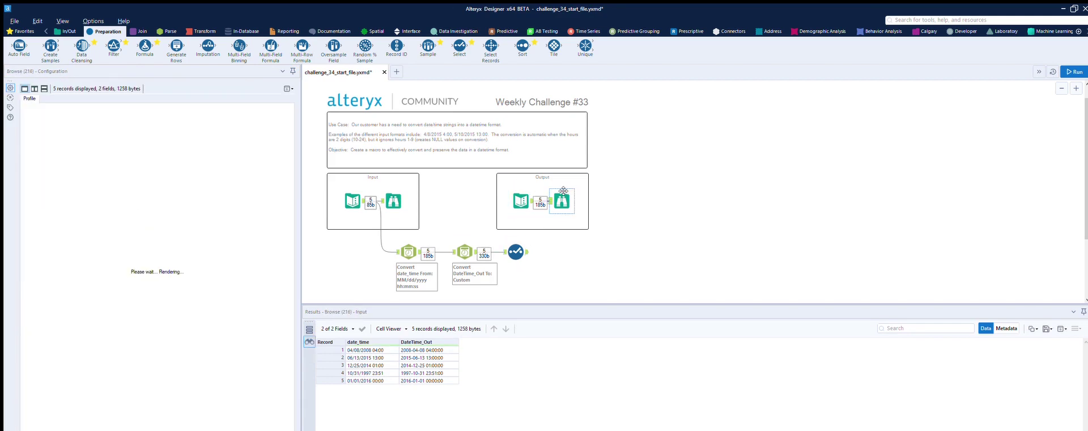
click(526, 244)
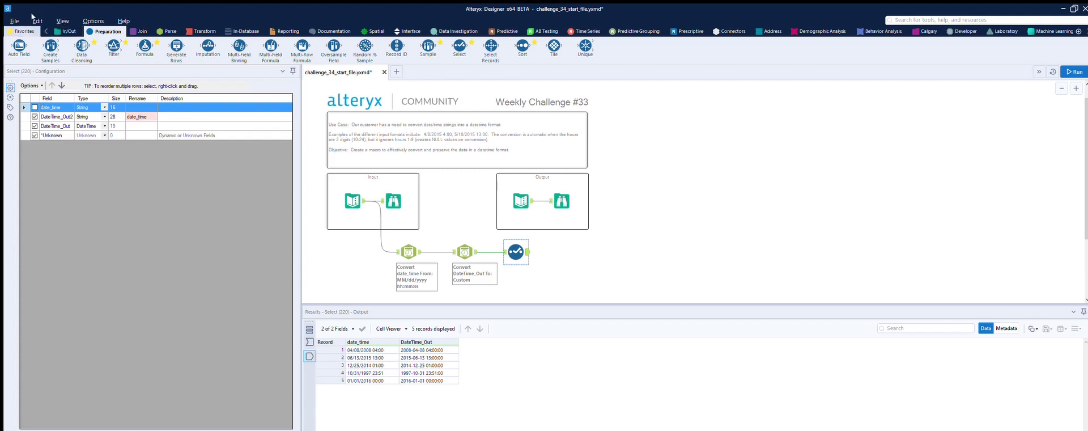
- Add a Browse tool connected to the Select tool's output
click(67, 32)
drag(19, 47, 589, 249)
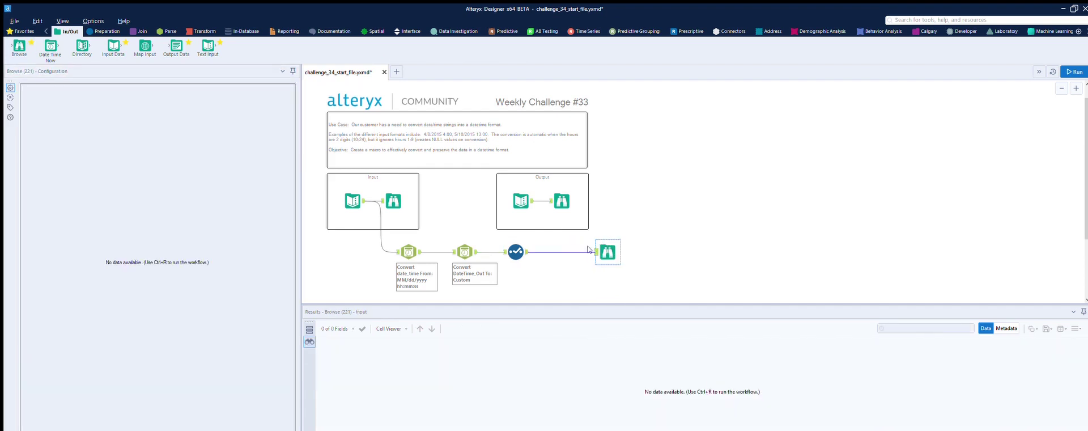
- Copy the two DateTime tools and the Select tool into a new workflow
drag(554, 284, 380, 230)
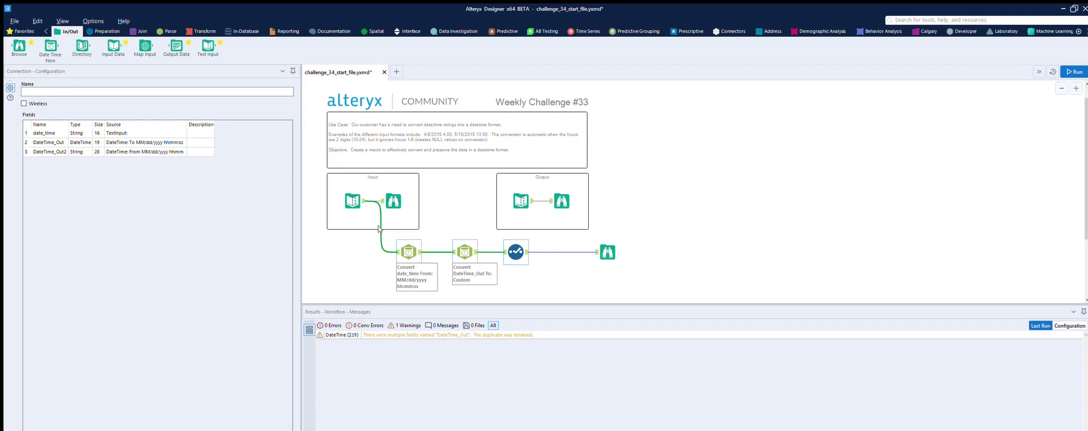
click(397, 71)
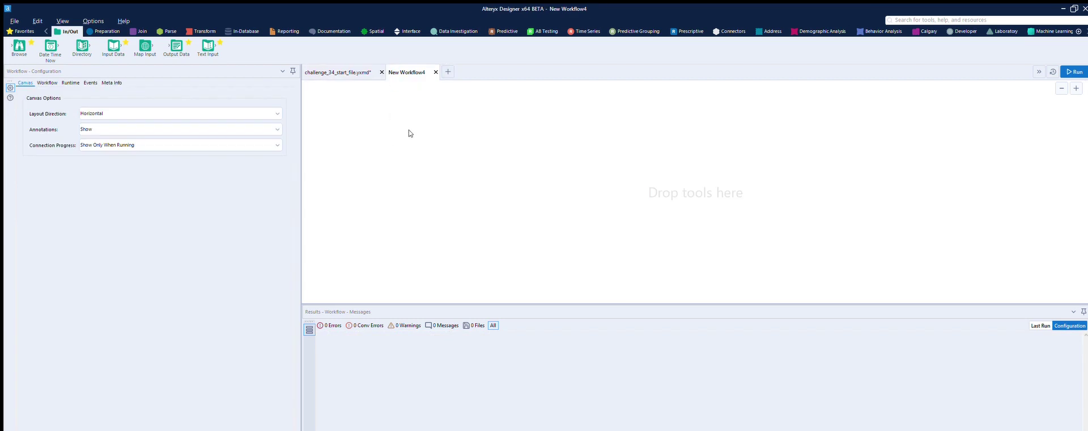
key(ctrl+v)
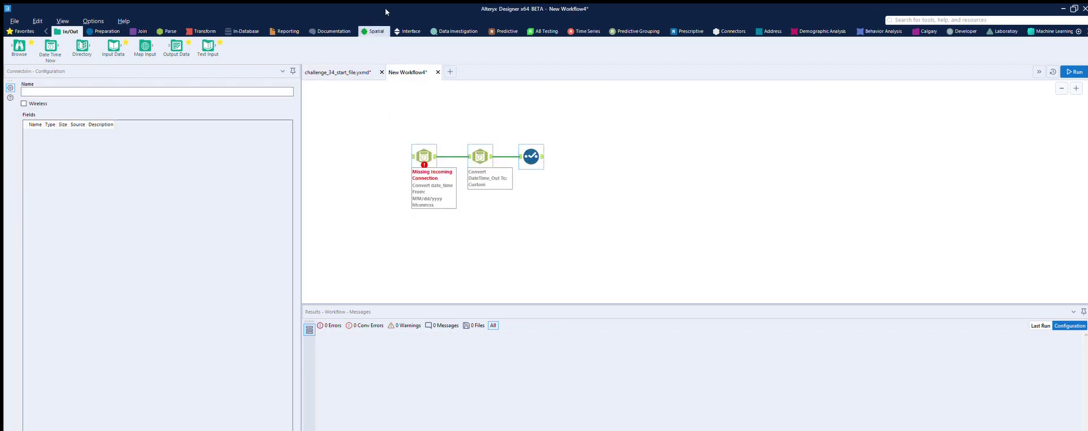
- Add a Macro Input tool connected to the first DateTime tool in the new workflow
click(408, 31)
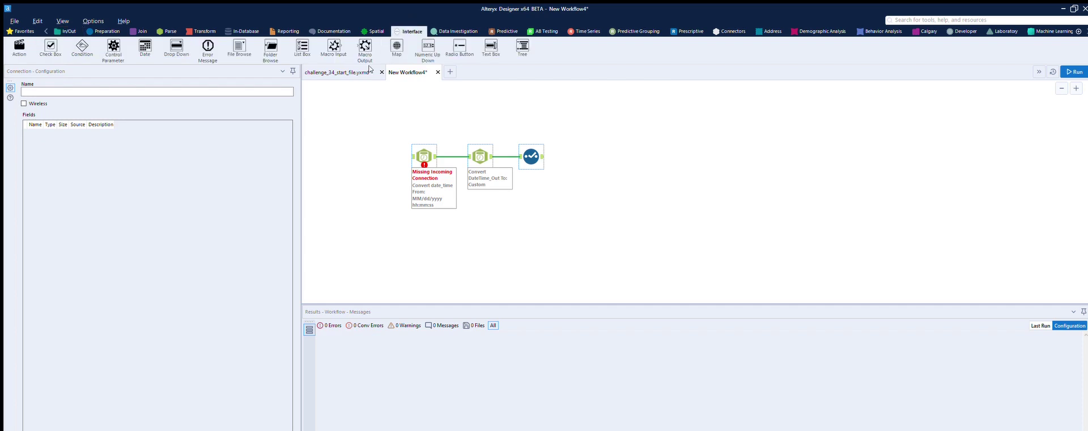
drag(334, 45, 366, 146)
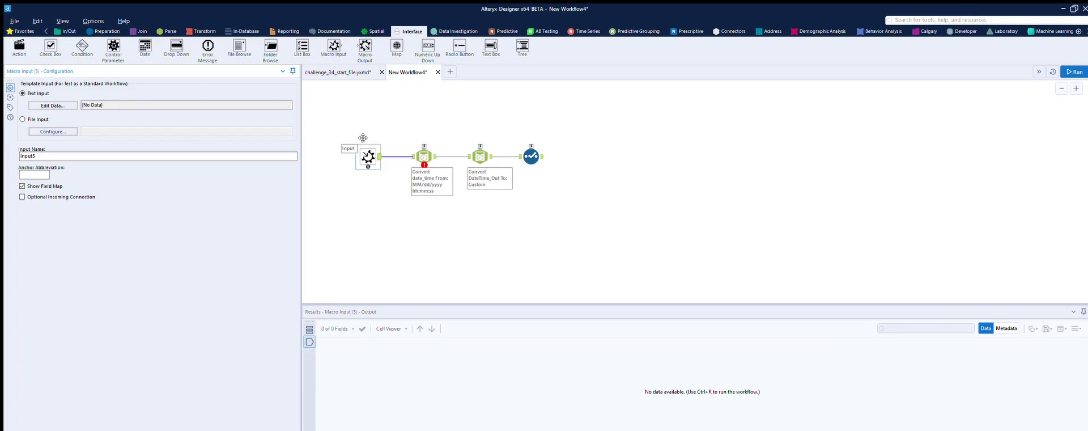
- Add a Macro Output tool connected to the Select tool's output
drag(367, 58, 600, 145)
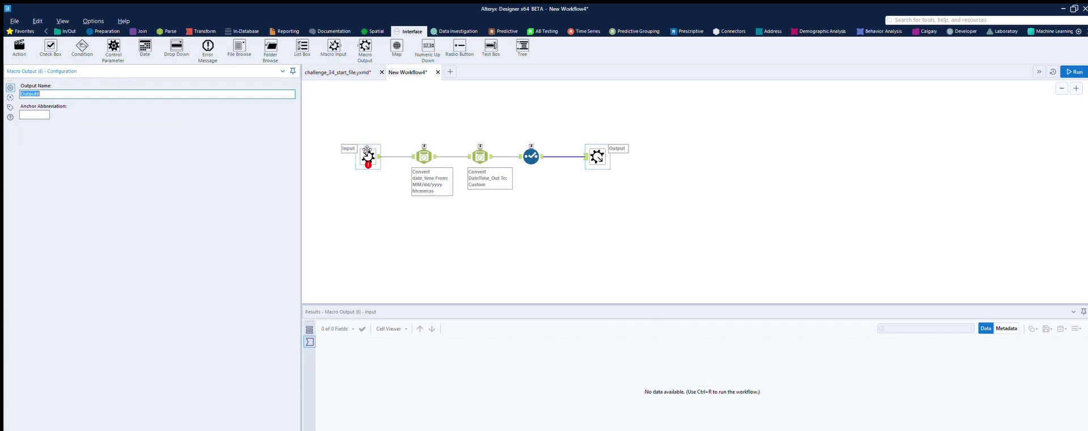
- Fill the Macro Input's template with the first two date_time records from challenge_34_start_file and save the workflow as challenge 34 macro.yxmc
click(368, 155)
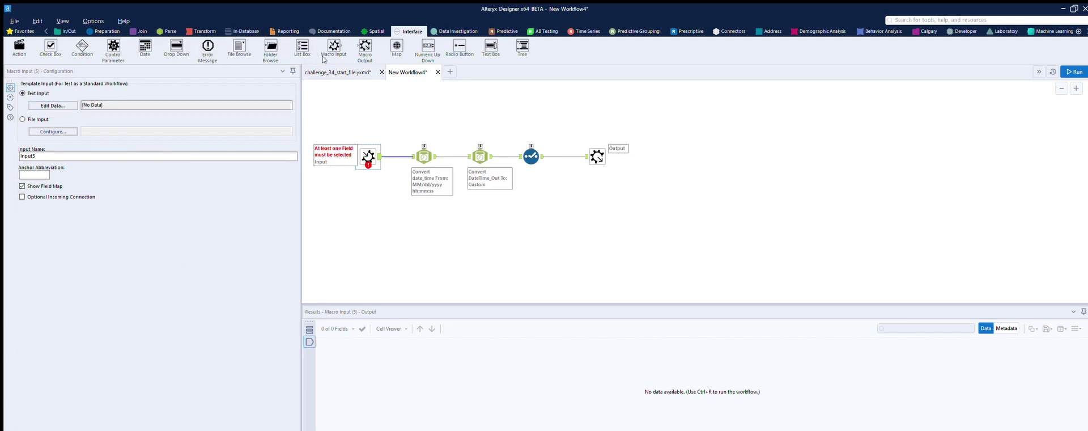
click(337, 72)
click(393, 201)
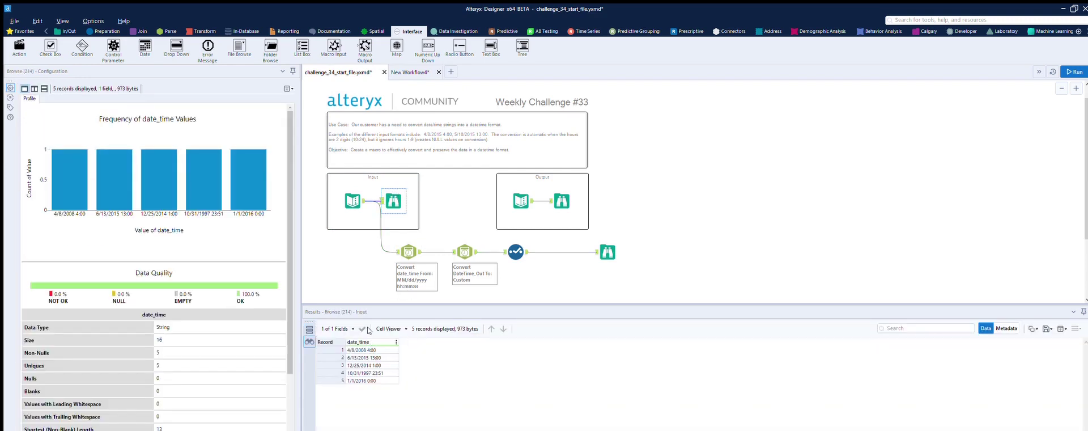
drag(376, 350, 376, 357)
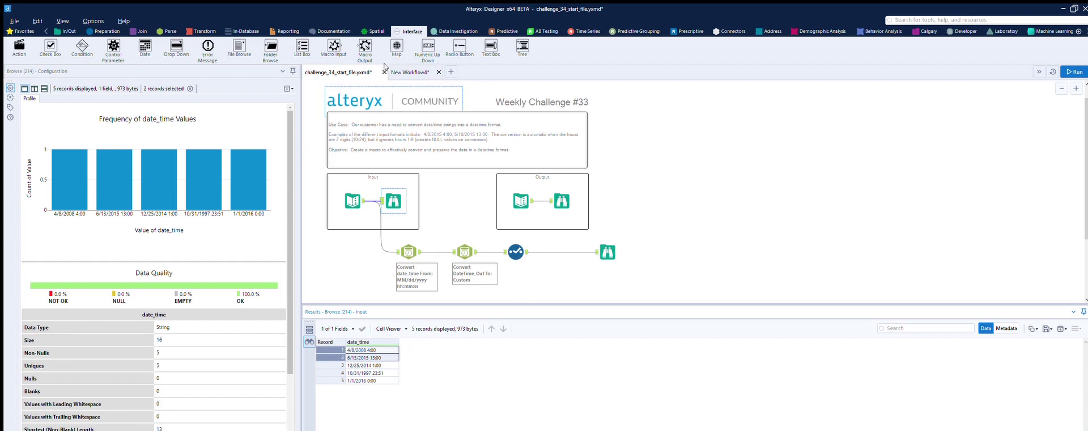
click(408, 72)
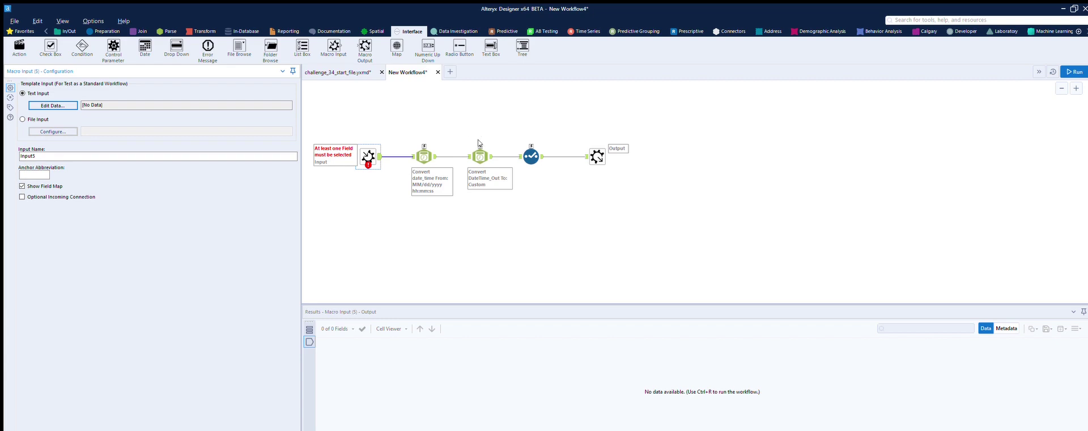
click(596, 203)
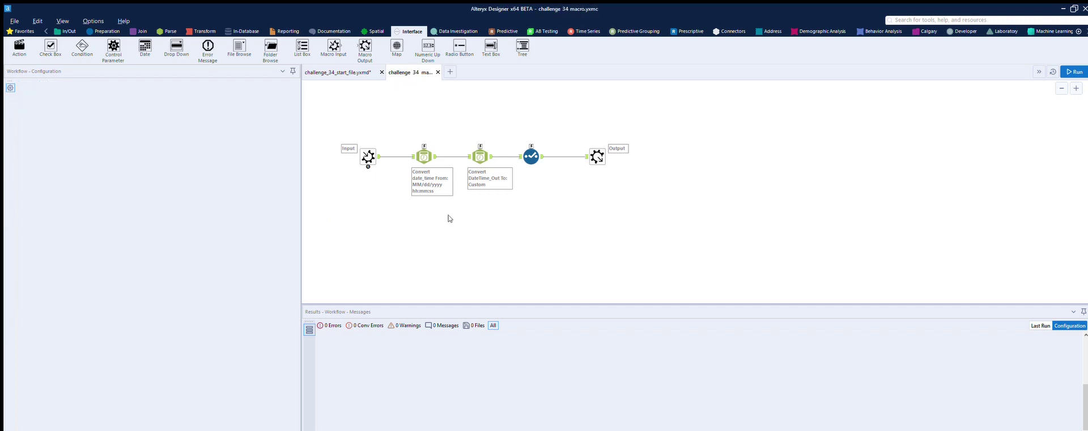
- Insert the challenge 34 macro below the DateTime tools in challenge_34_start_file and connect the input data to it
click(360, 71)
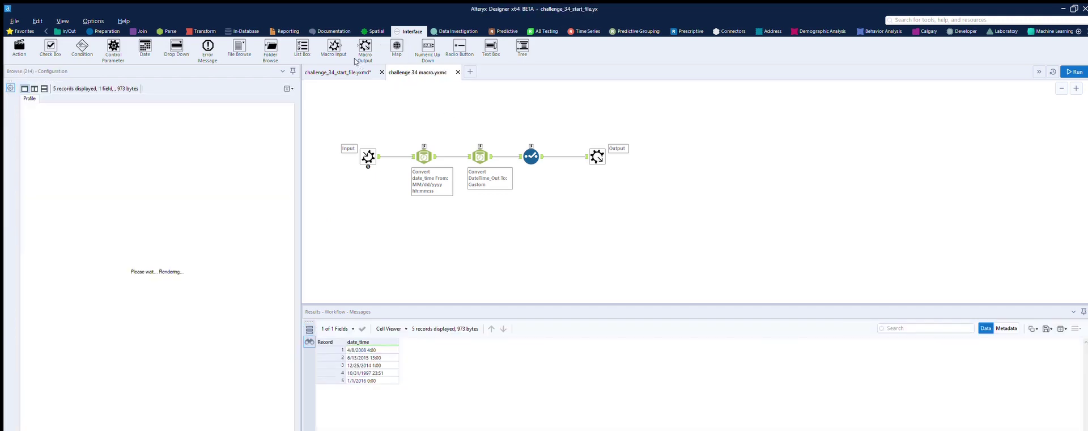
scroll(560, 257, down, 3)
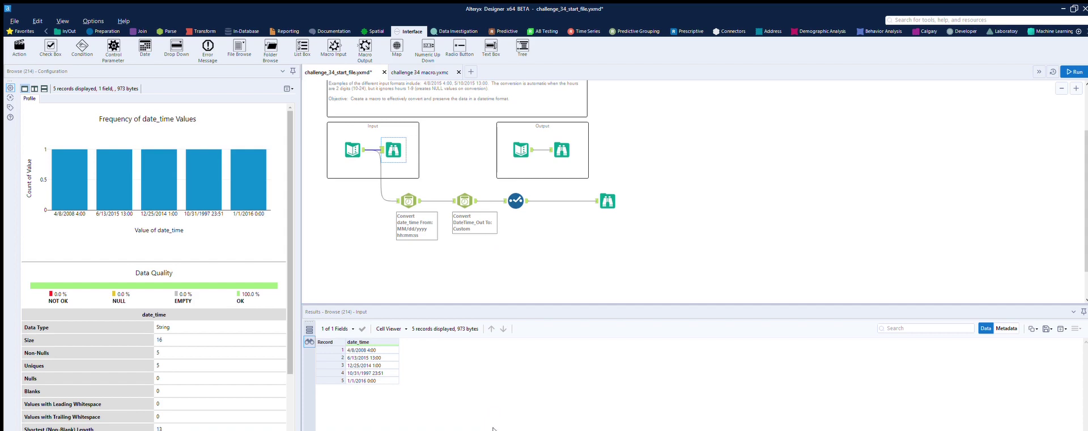
click(583, 428)
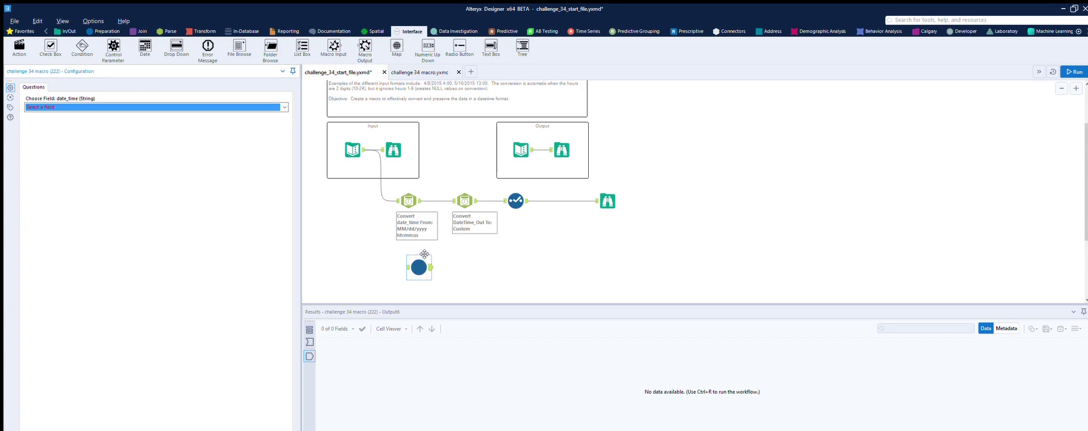
drag(365, 148, 406, 267)
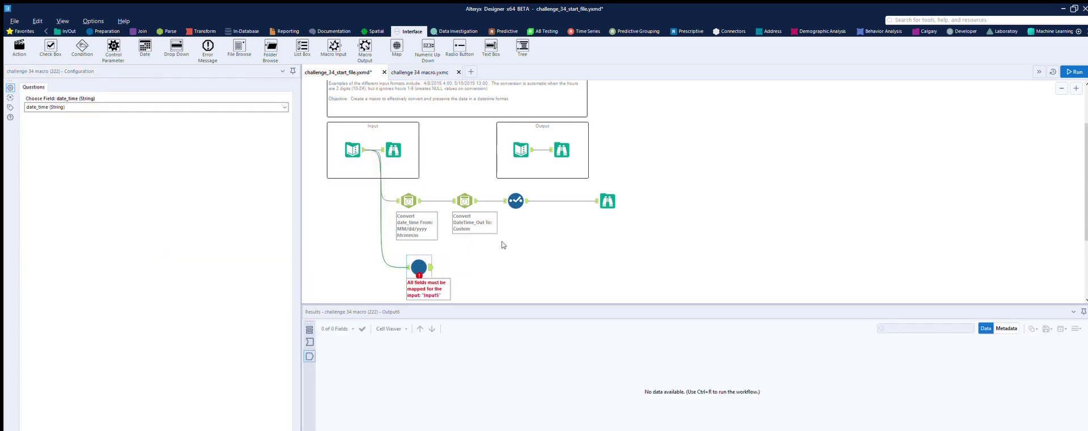
- Add a Browse tool connected to the challenge 34 macro's output
click(67, 31)
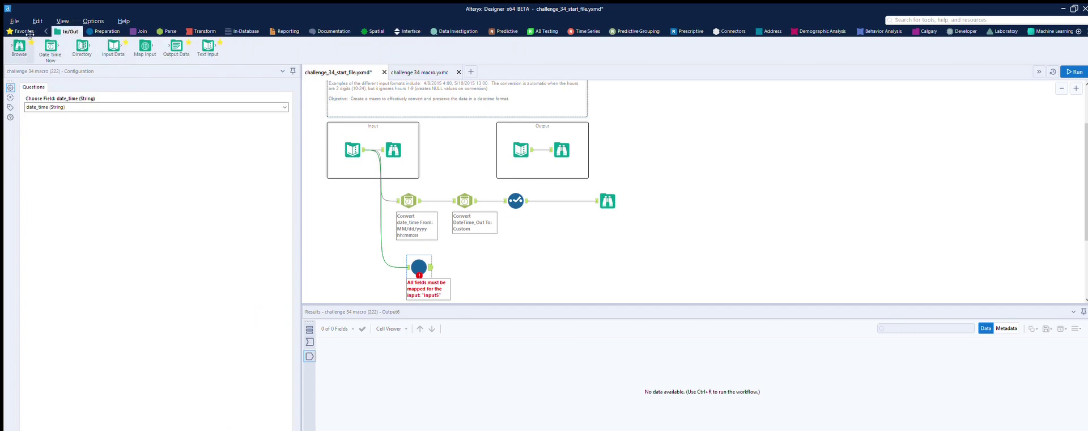
drag(19, 46, 491, 262)
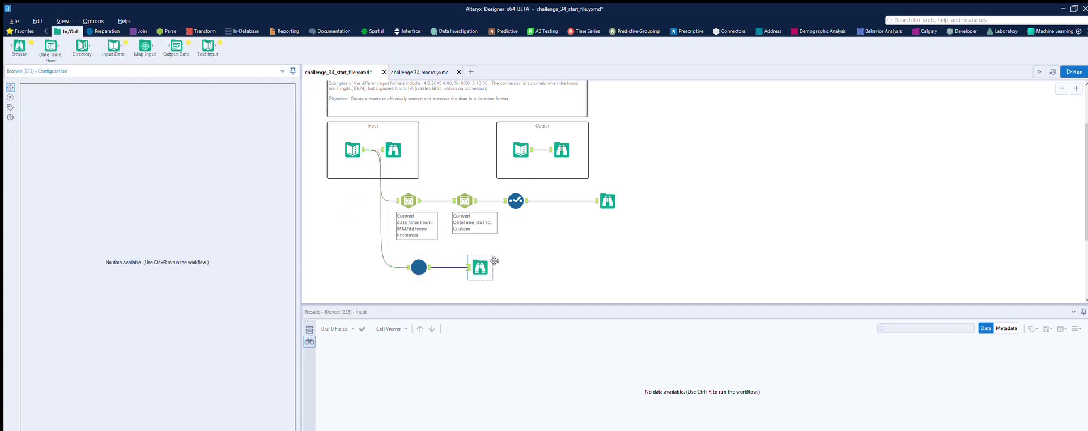
- Run the workflow and compare the macro's Browse results with the expected output data
click(1073, 72)
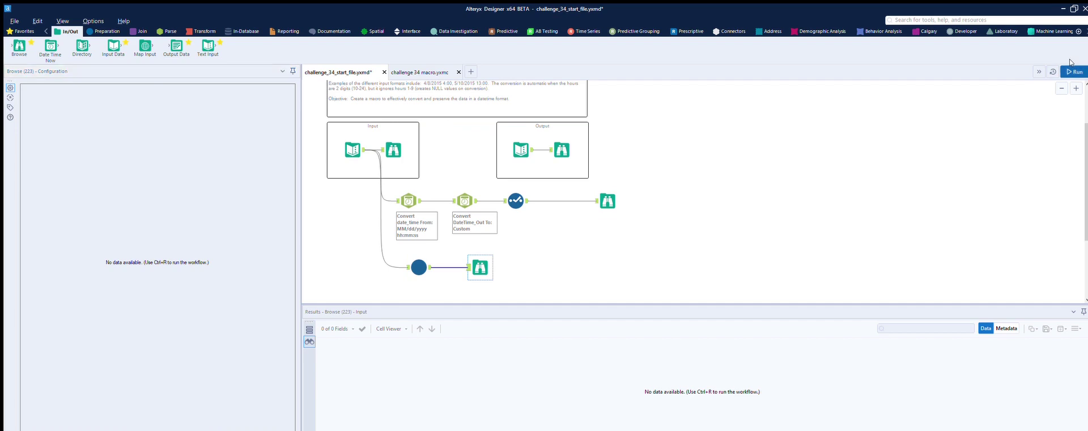
click(481, 257)
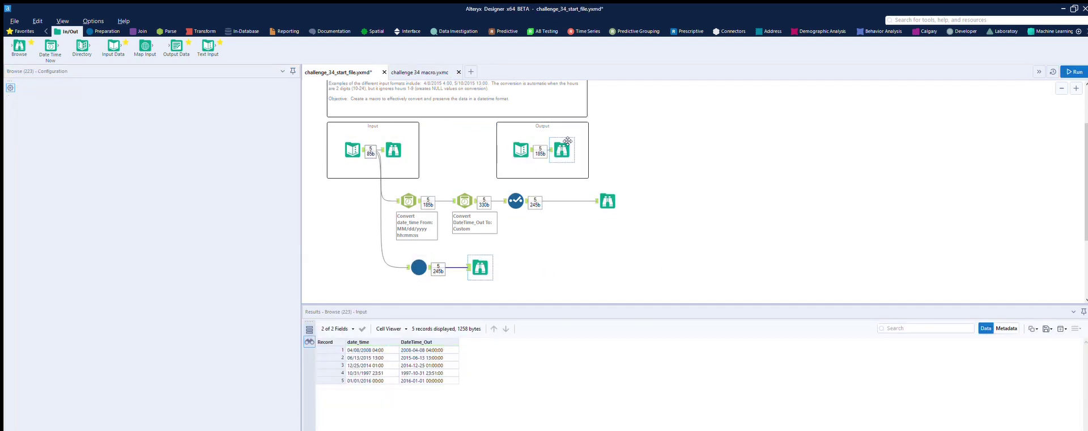
click(563, 145)
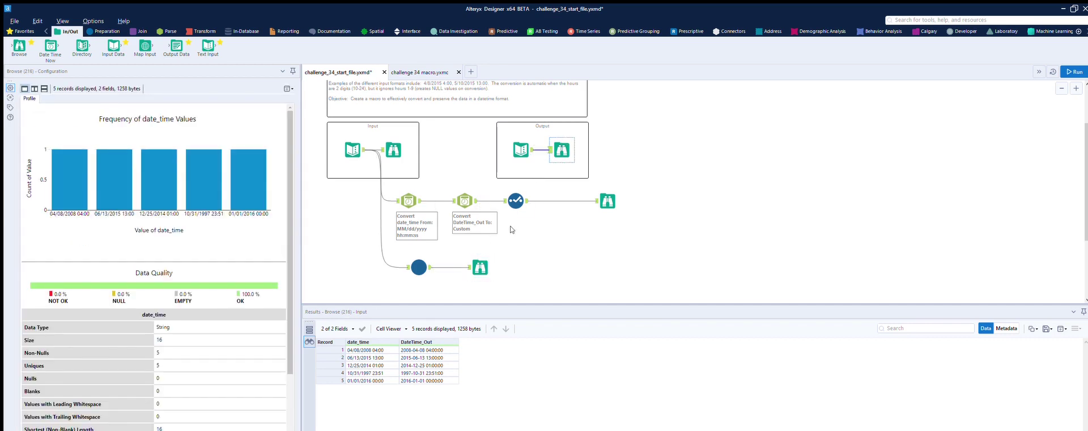
click(485, 254)
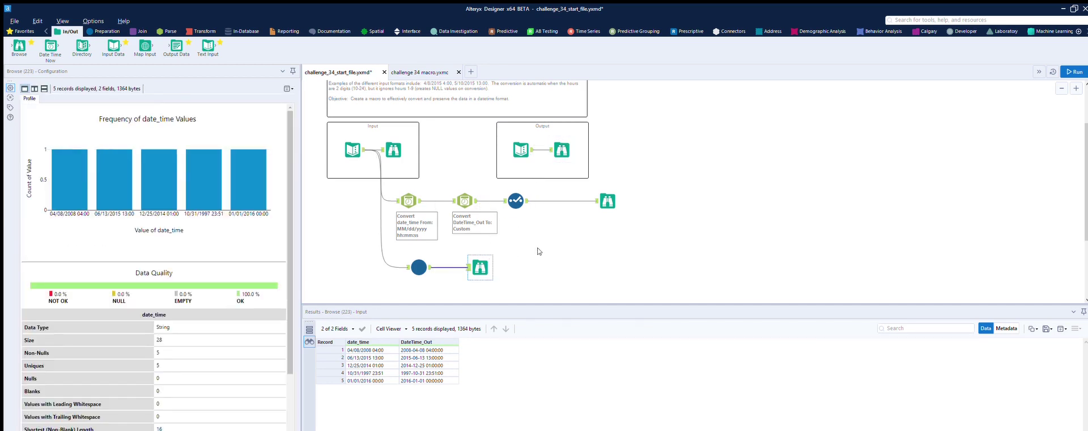